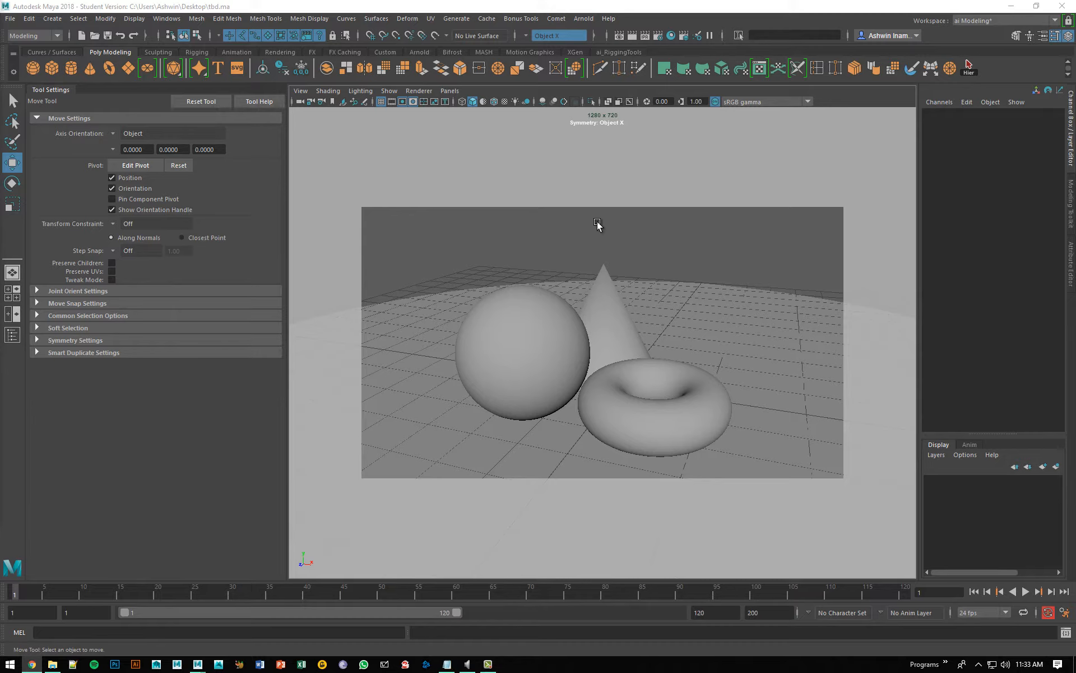
Step: Switch to the four-view layout and show the mainCam camera in the viewport that displays the top view
left_click(296, 103)
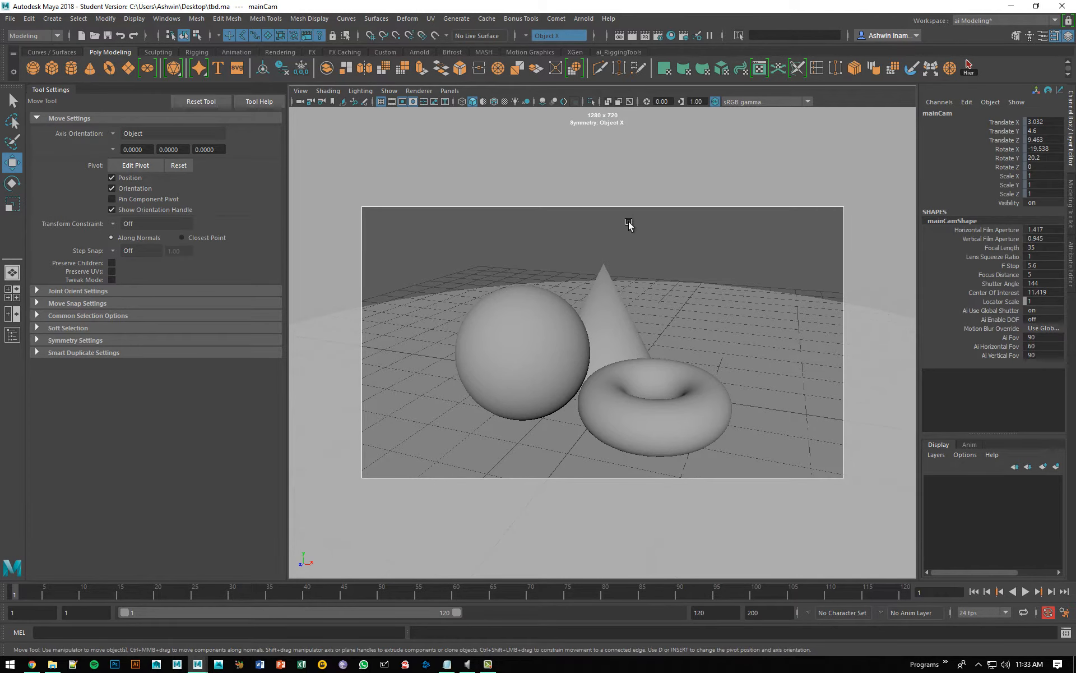
left_click(646, 243)
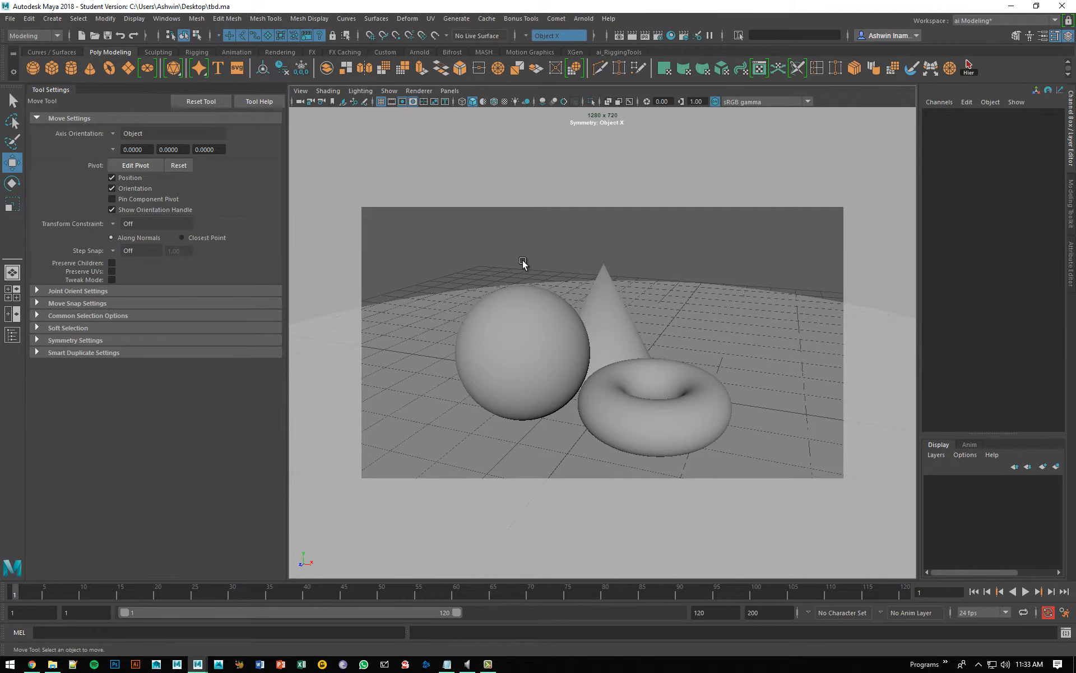
key("space")
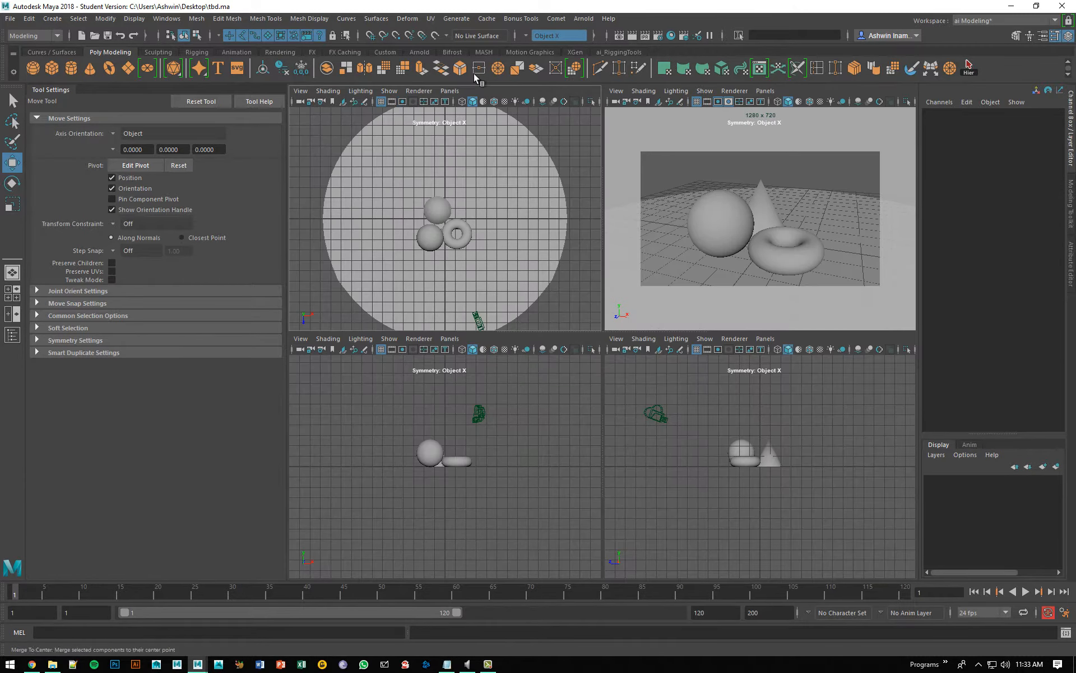
left_click(449, 90)
mouse_move(523, 98)
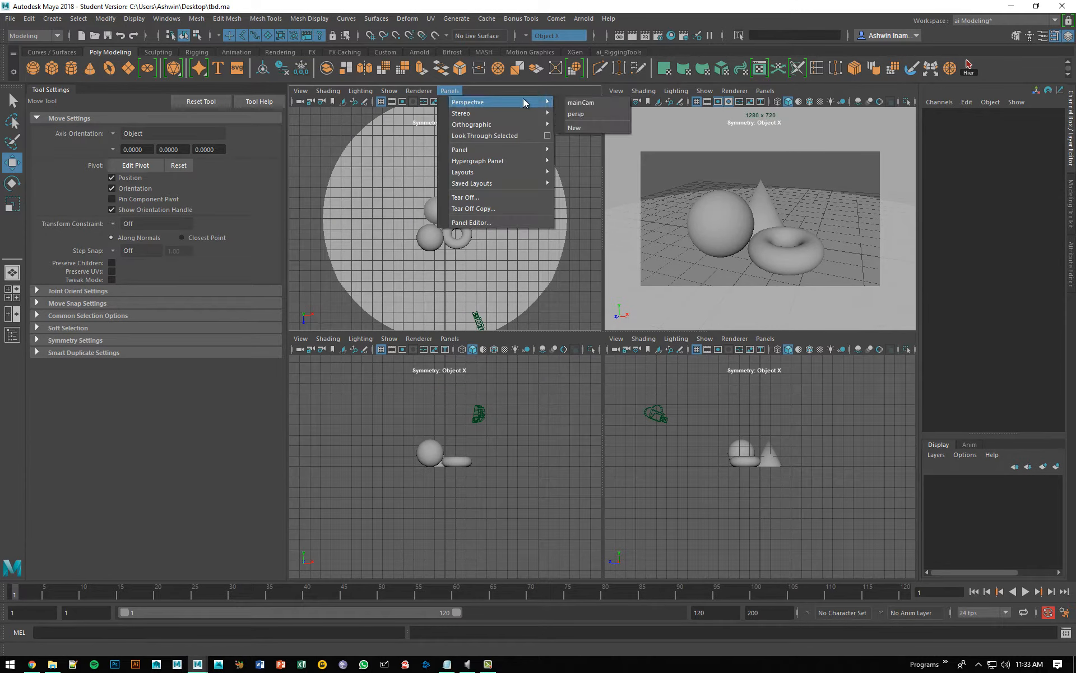
left_click(583, 103)
Step: Show the persp camera in the original mainCam viewport, then maximize the other viewport that looks through mainCam
left_click(765, 90)
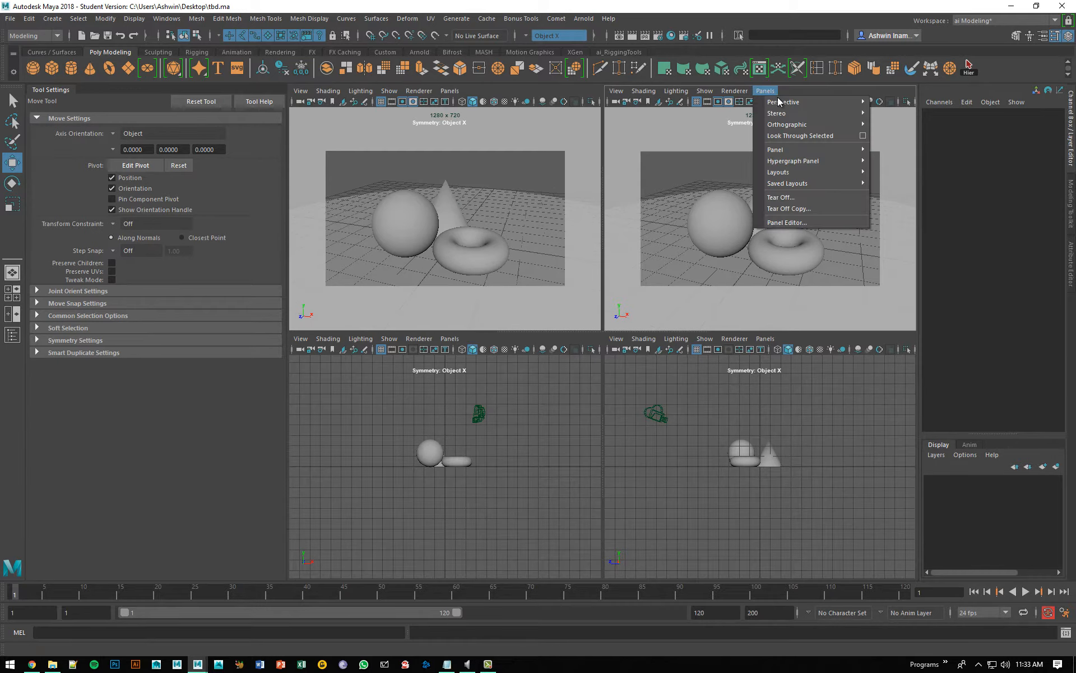
mouse_move(785, 102)
left_click(890, 114)
left_click_drag(839, 202, 776, 239, "alt")
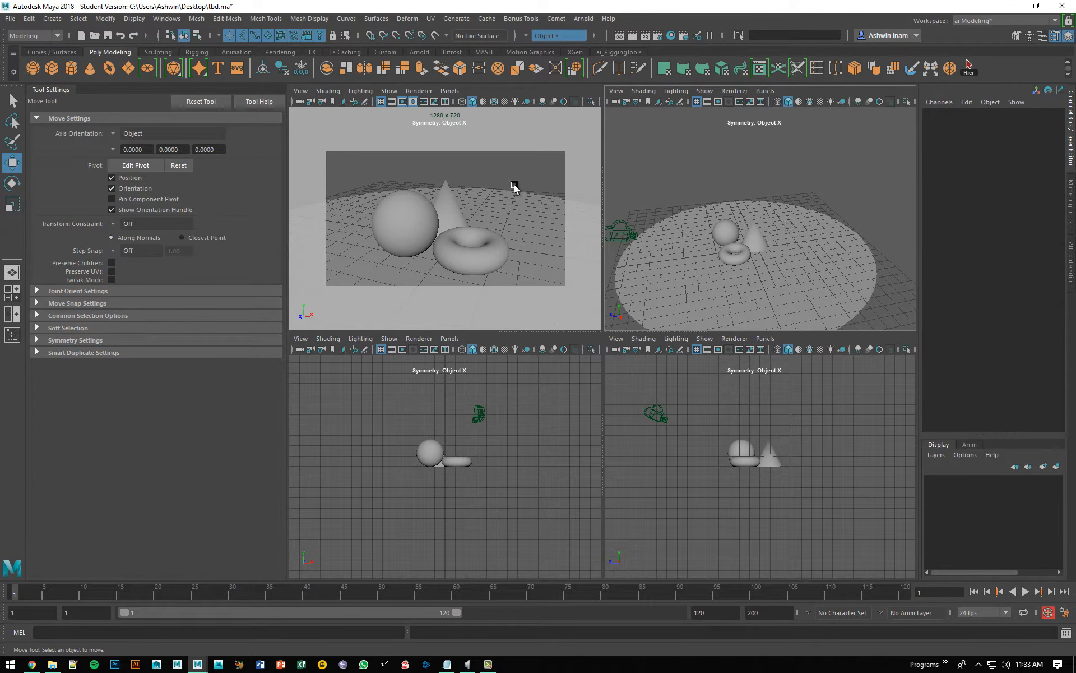
key("space")
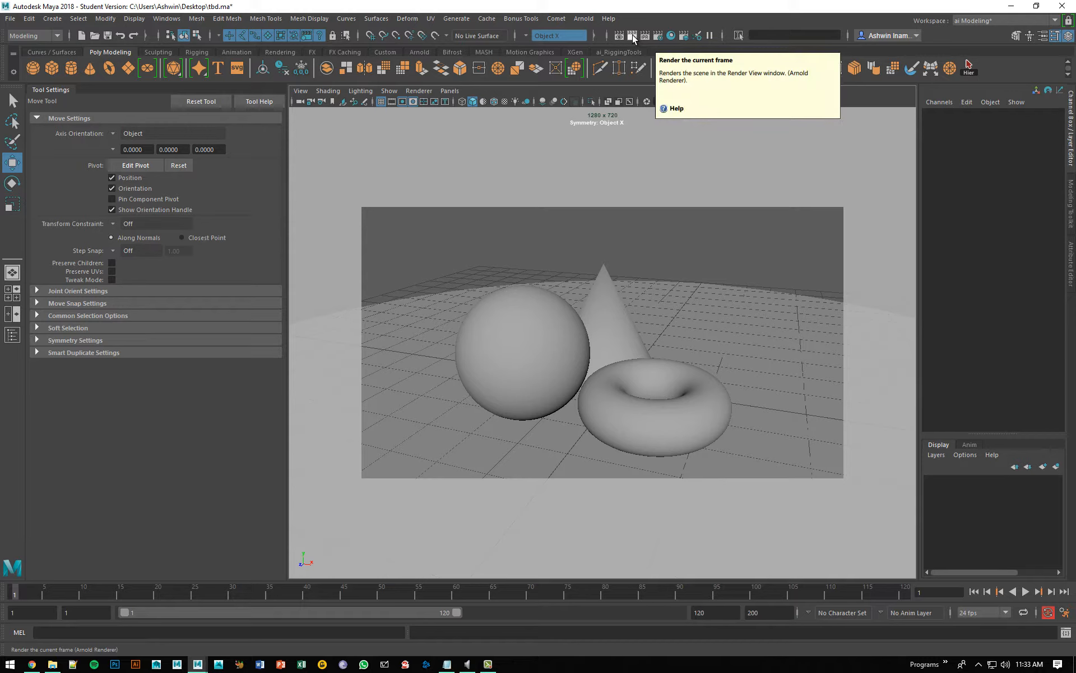
Step: Open the Arnold RenderView, enlarge its window, render the scene through mainCamShape and minimize the window
left_click(583, 20)
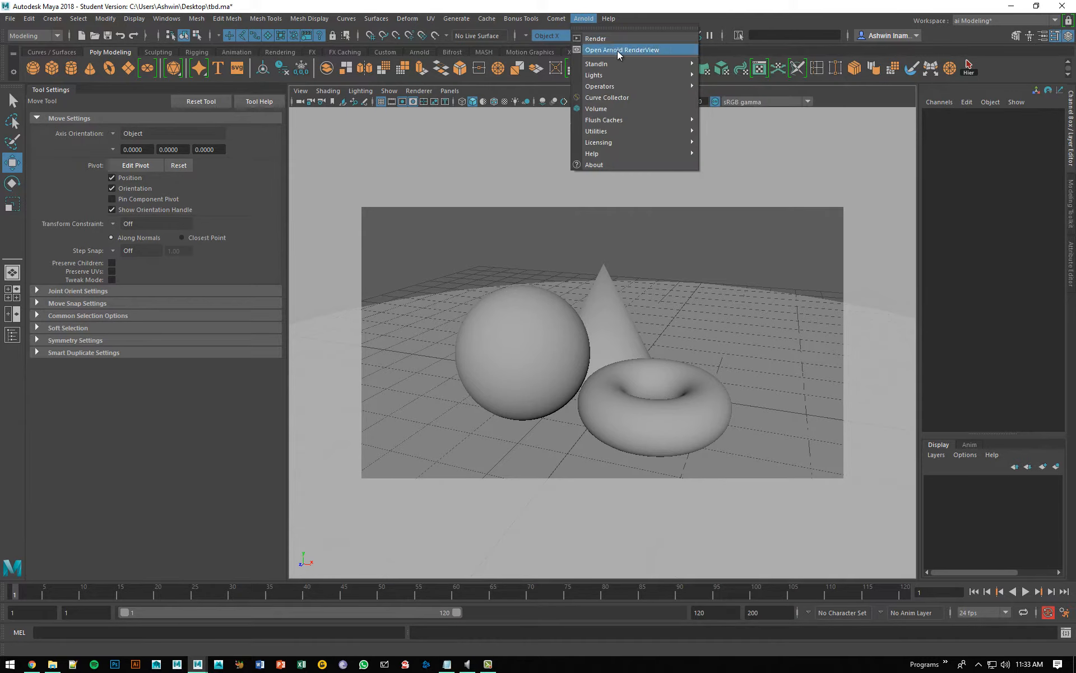
left_click(671, 49)
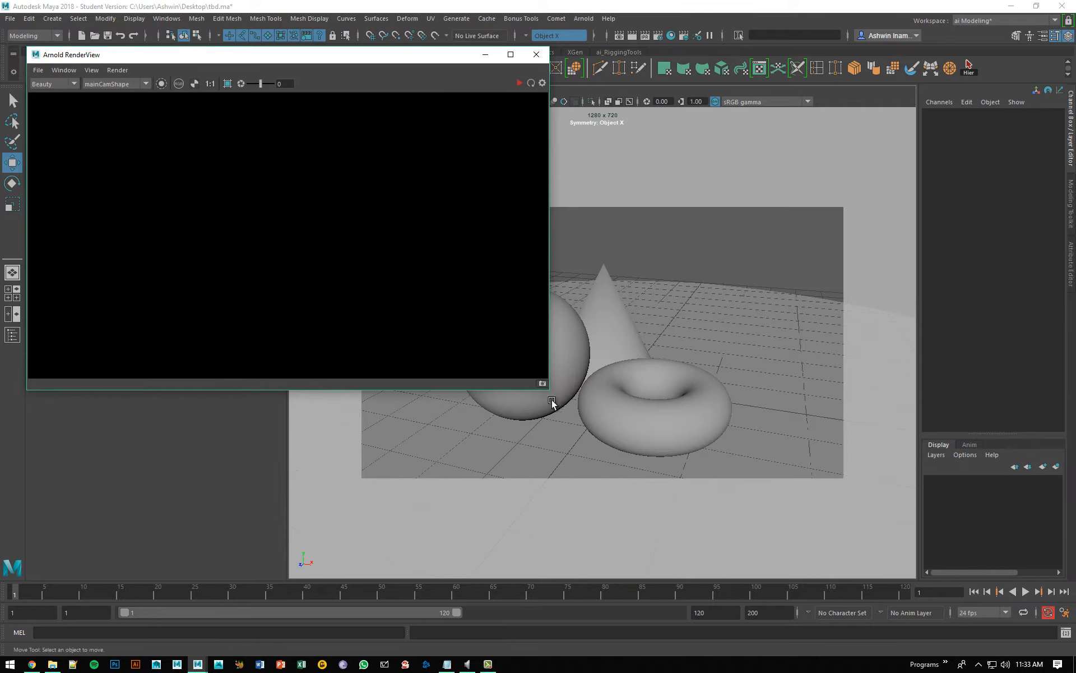
left_click_drag(549, 391, 601, 440)
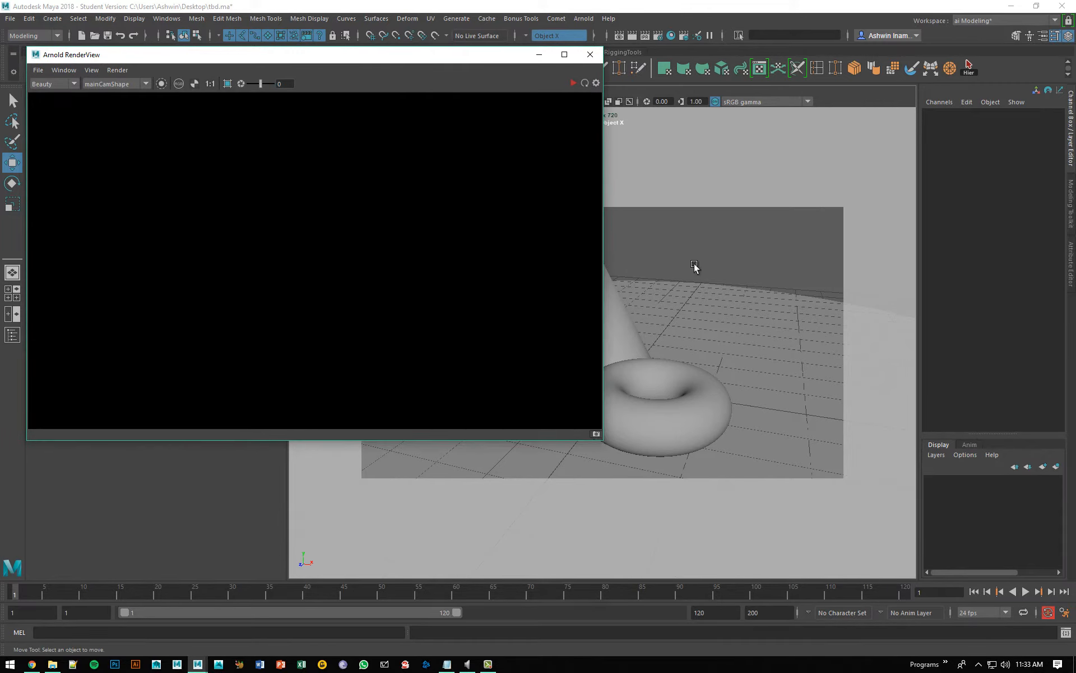
left_click(585, 84)
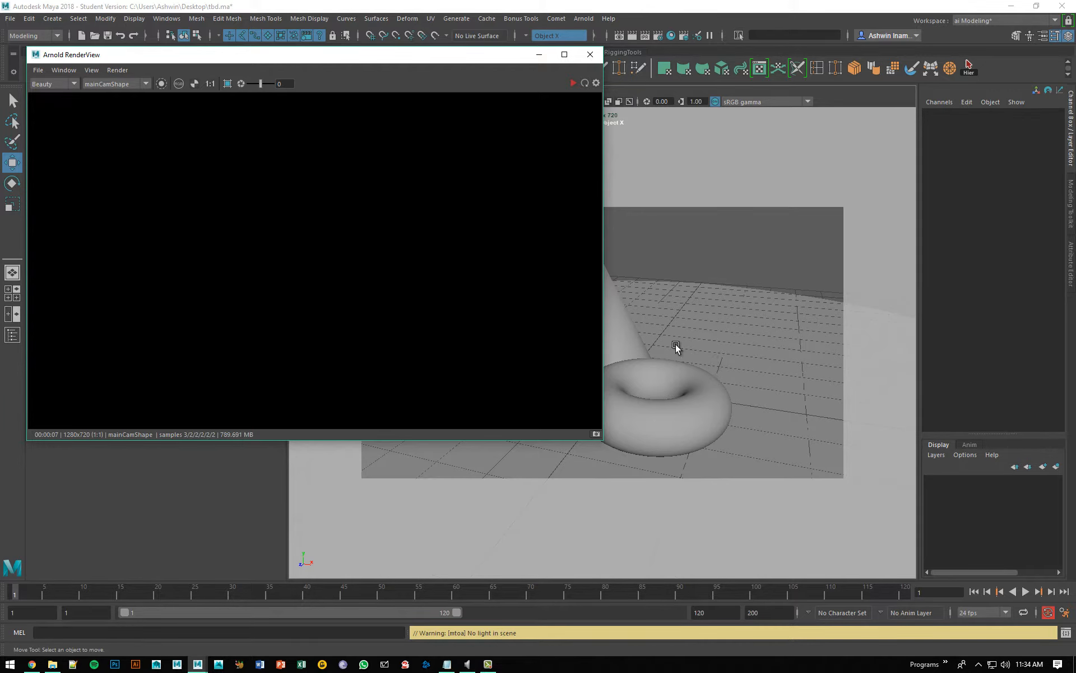
left_click(544, 58)
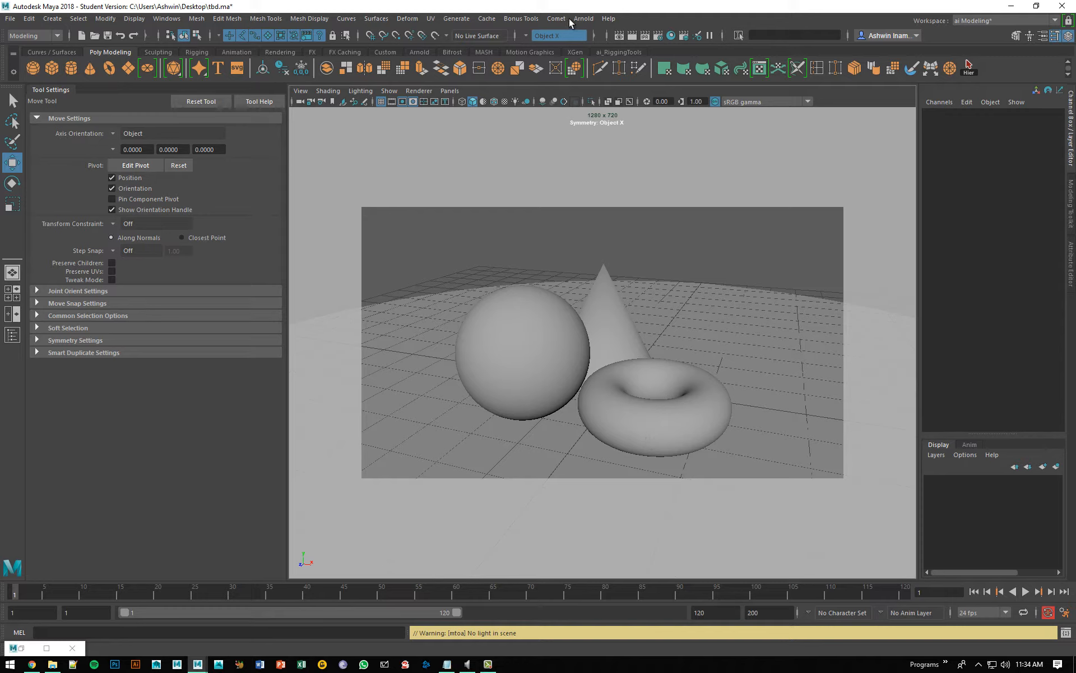
Step: Add an Arnold Skydome Light to the scene
left_click(583, 18)
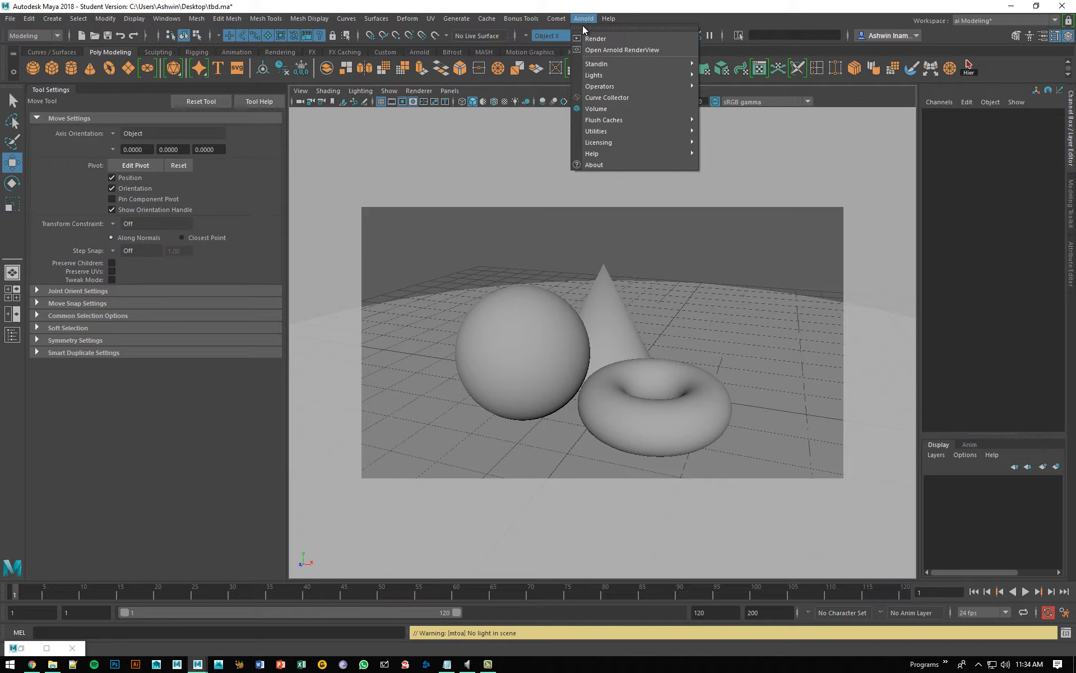
mouse_move(607, 76)
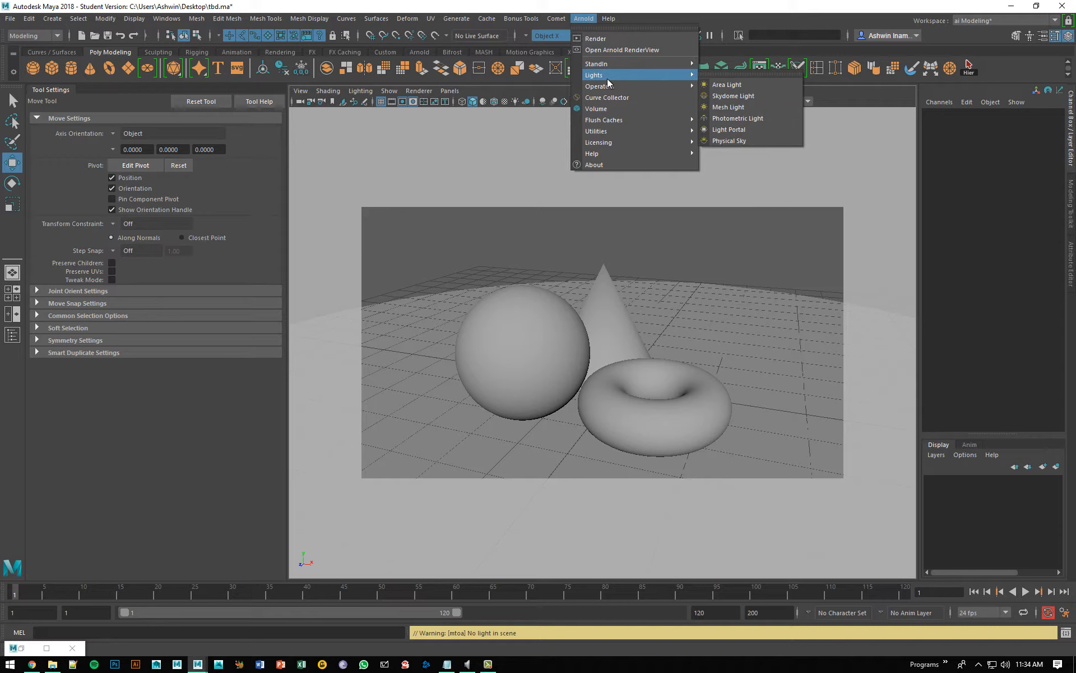
left_click(755, 97)
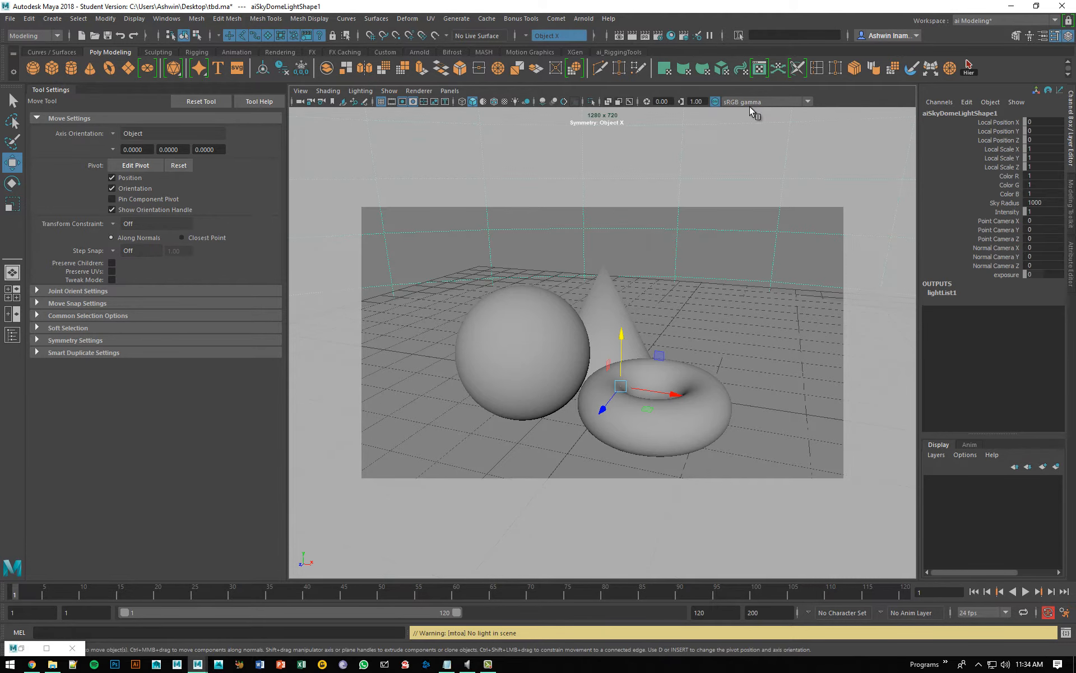
Step: Switch to the maximized persp view, select the skydome surrounding the scene and display its light attributes
key("space")
key("space")
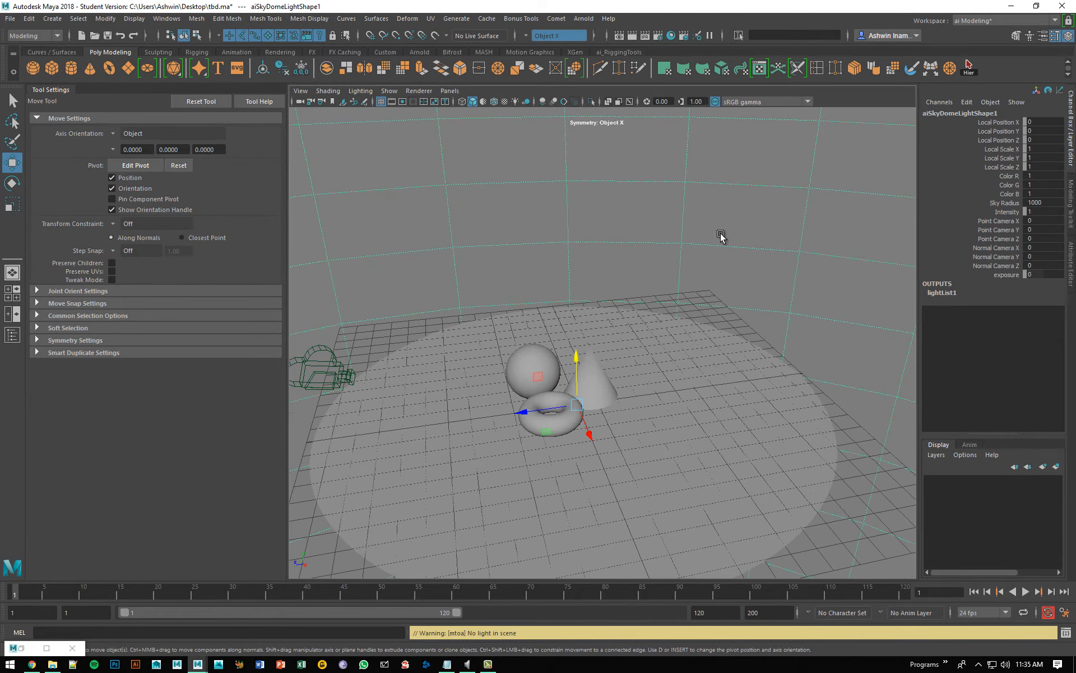
left_click_drag(754, 245, 667, 221, "alt")
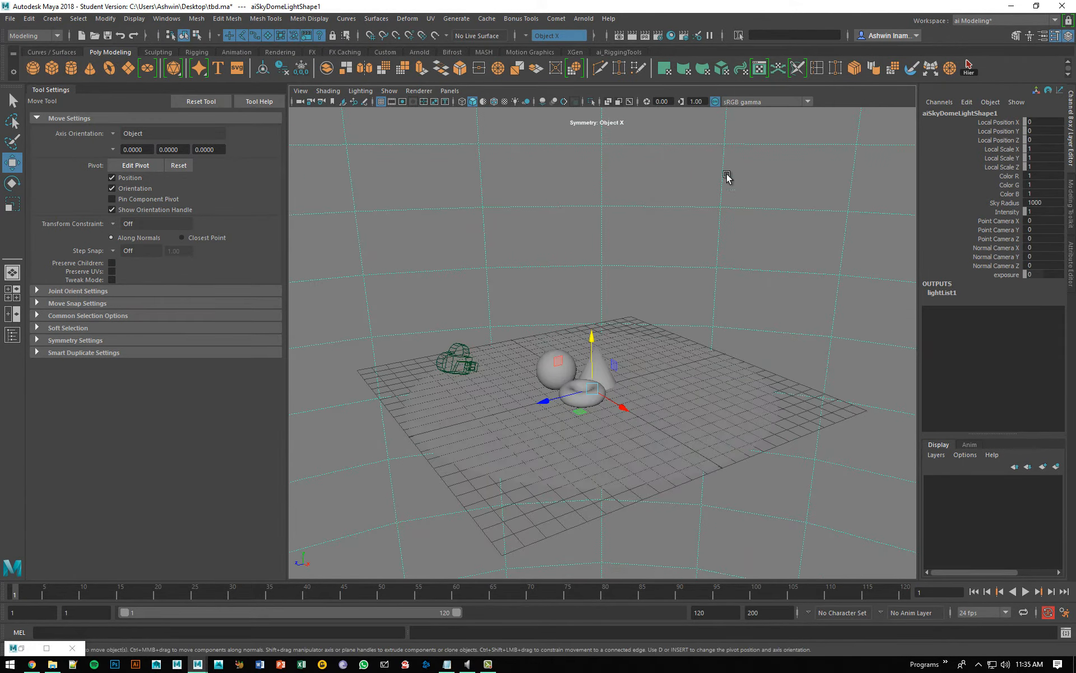
left_click_drag(569, 250, 671, 345, "alt")
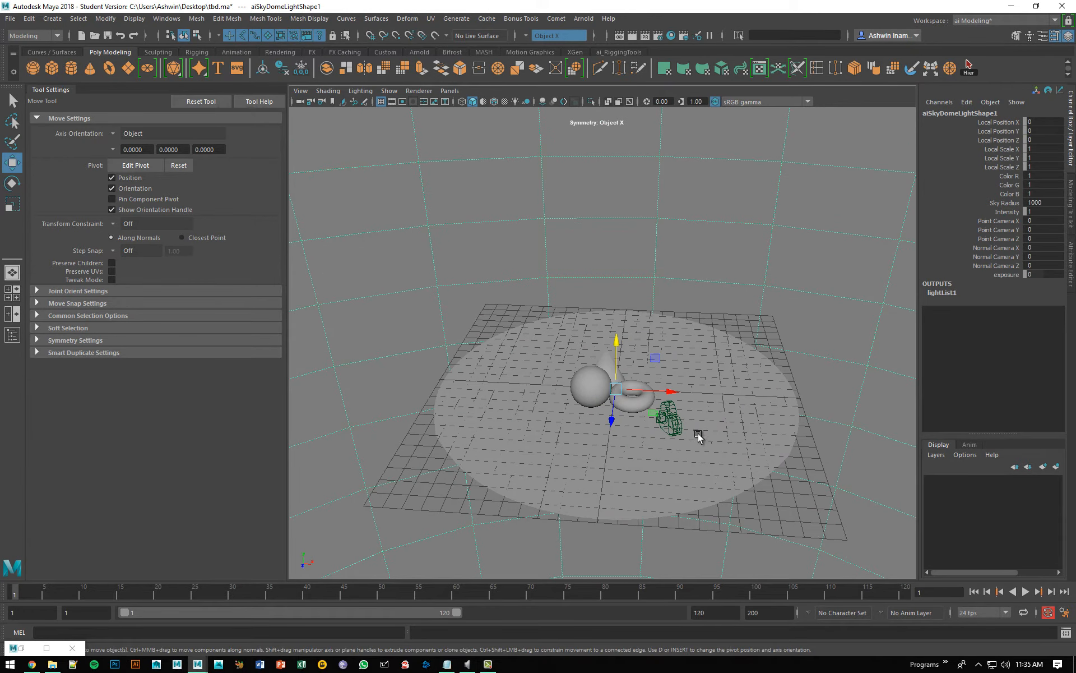
left_click_drag(671, 359, 517, 337, "alt")
left_click(635, 200)
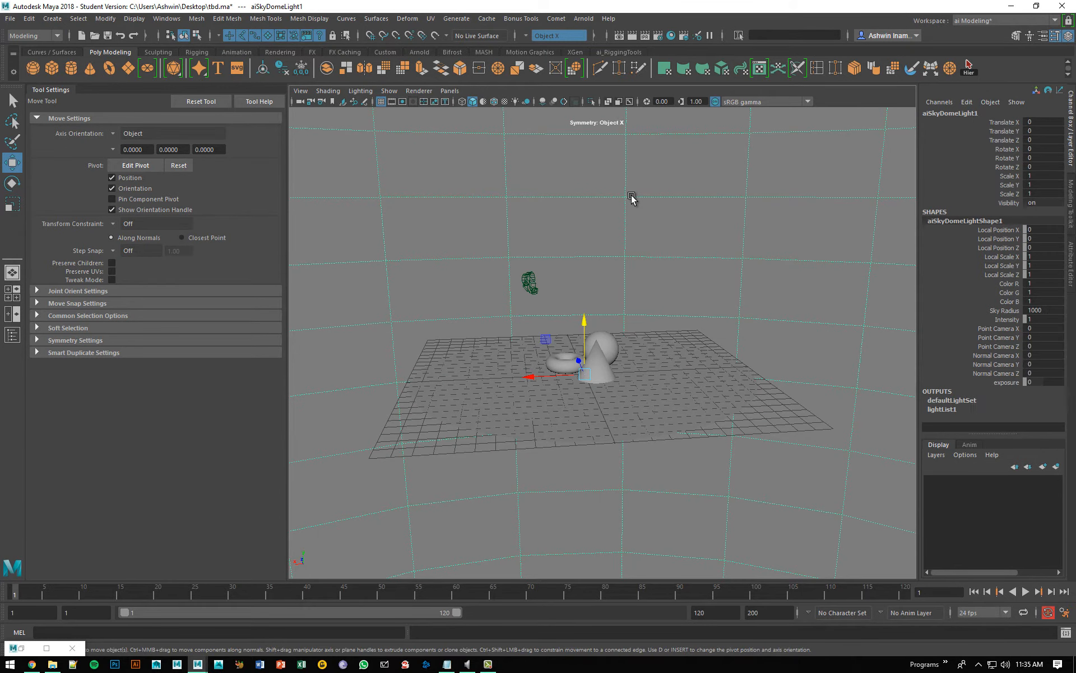
key("ctrl+a")
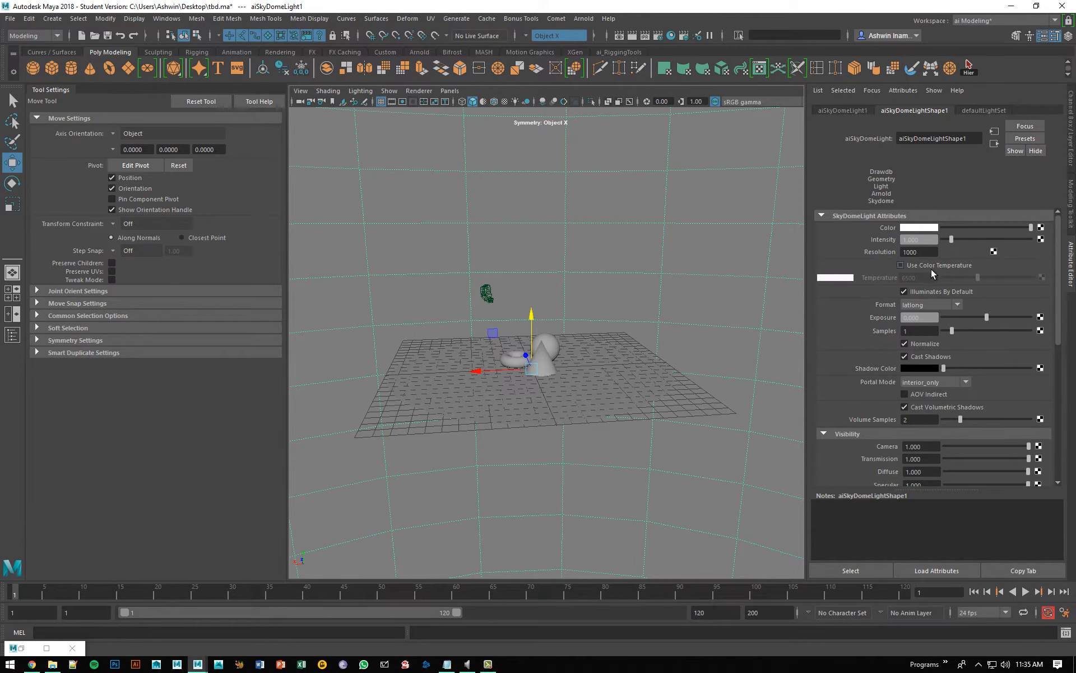
Step: Restore the Arnold RenderView, choose mainCamShape as the camera, render the lit scene and minimize the window
left_click(21, 648)
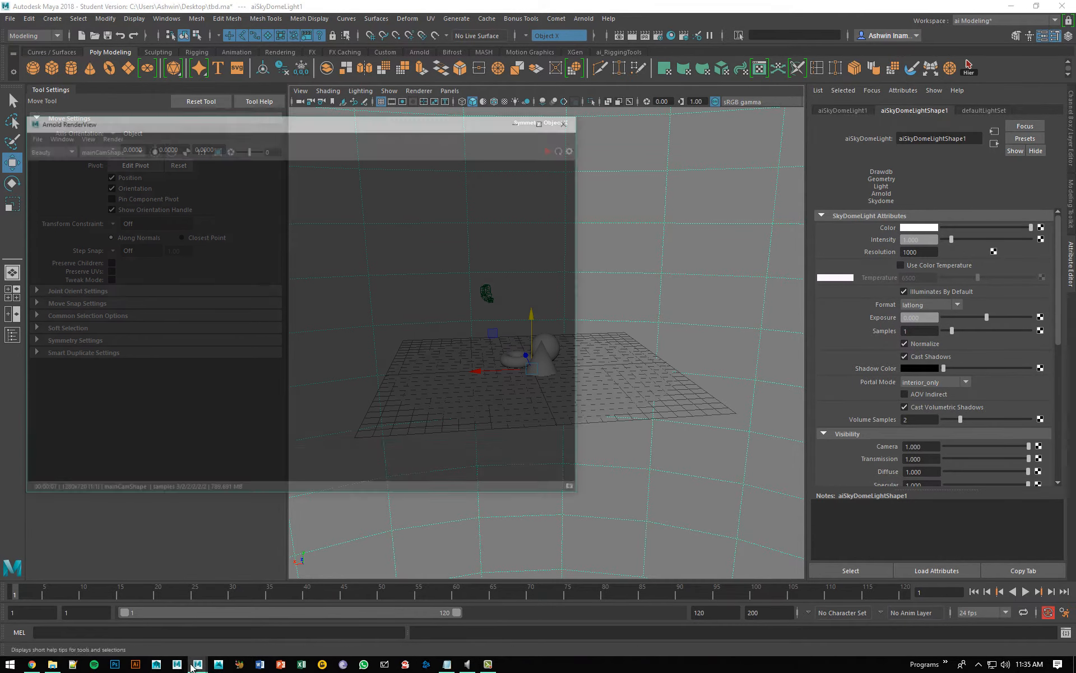
left_click_drag(387, 64, 417, 72)
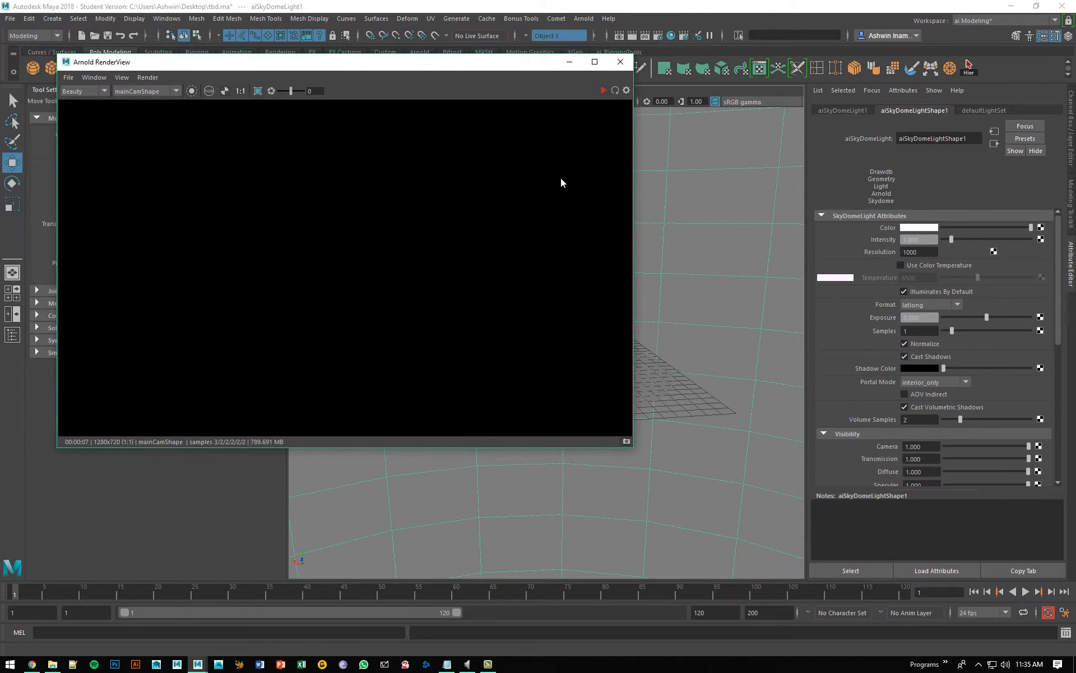
left_click(140, 91)
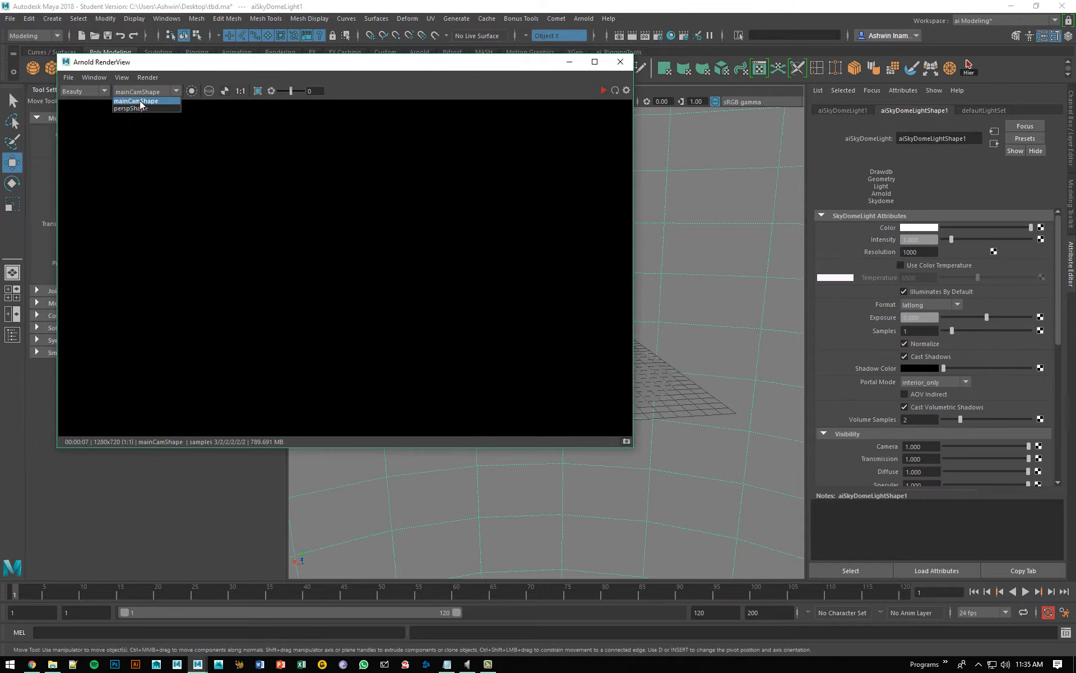
left_click(137, 101)
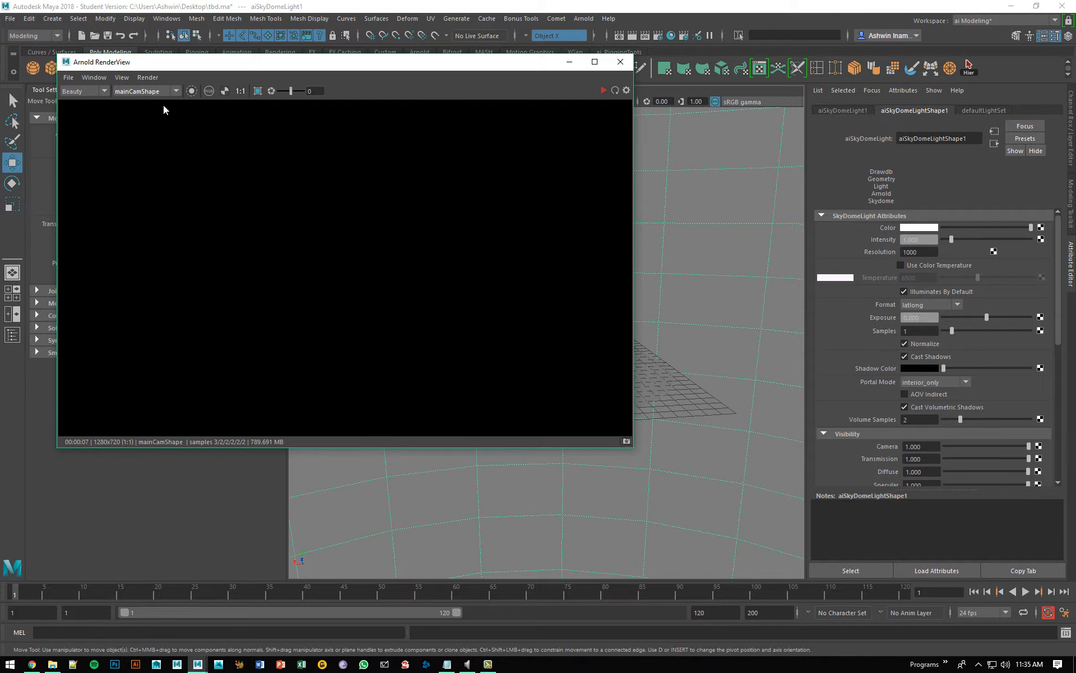
left_click(615, 91)
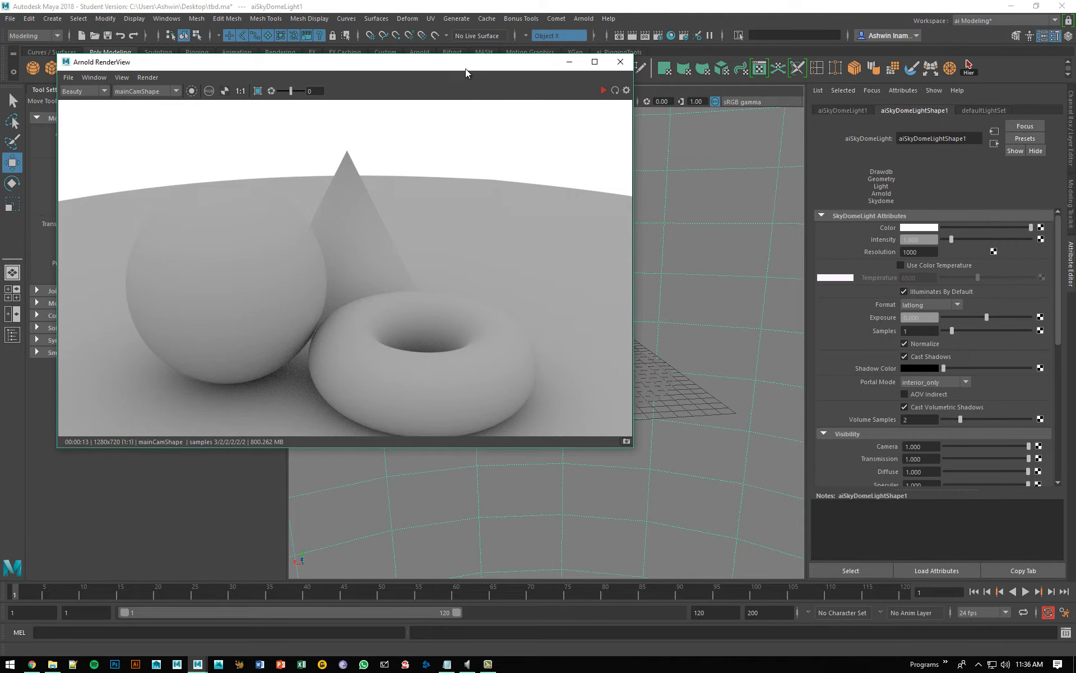
left_click(569, 62)
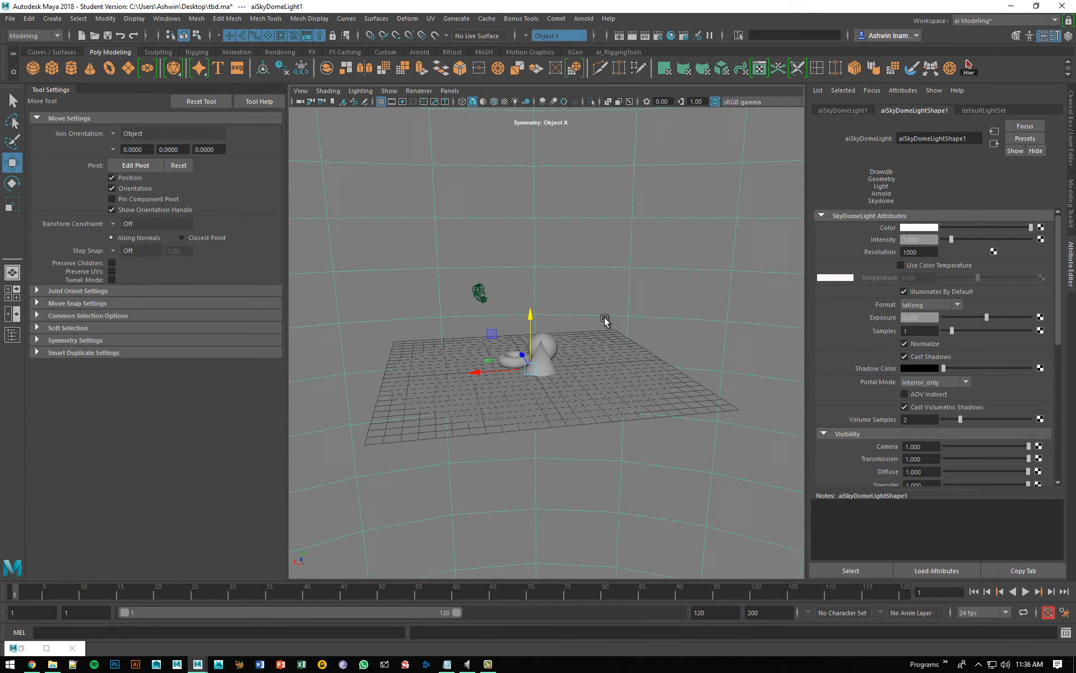
left_click_drag(543, 292, 595, 312, "alt")
scroll(597, 349, "up", 5)
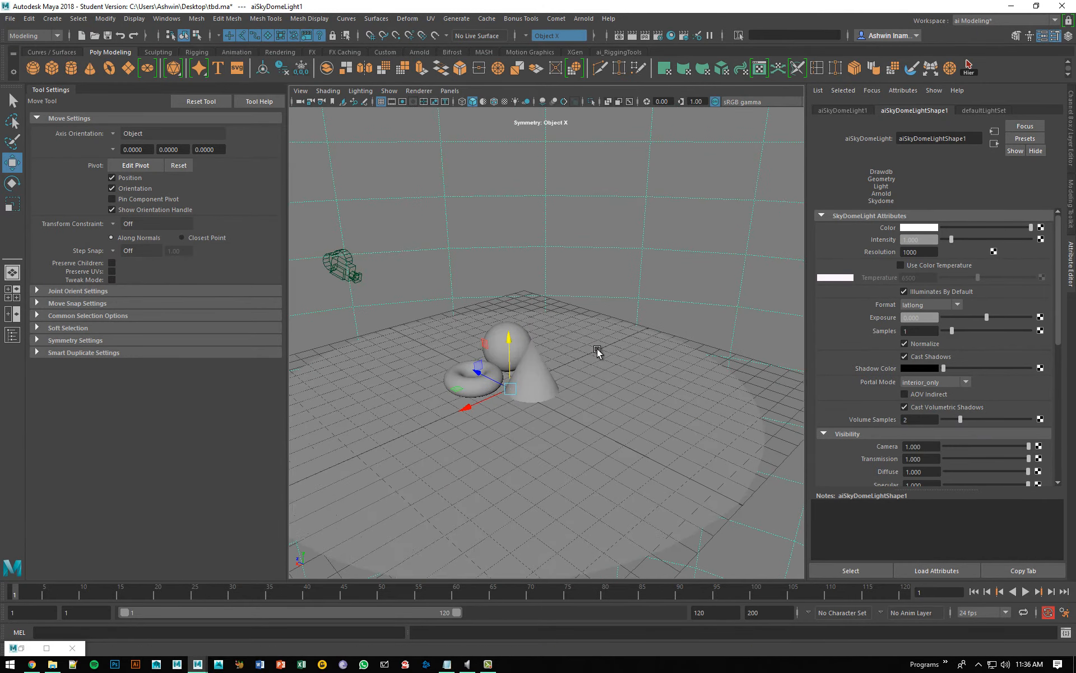
key("q")
left_click_drag(532, 356, 573, 320, "alt")
middle_click_drag(572, 320, 623, 294, "alt")
scroll(614, 328, "up", 4)
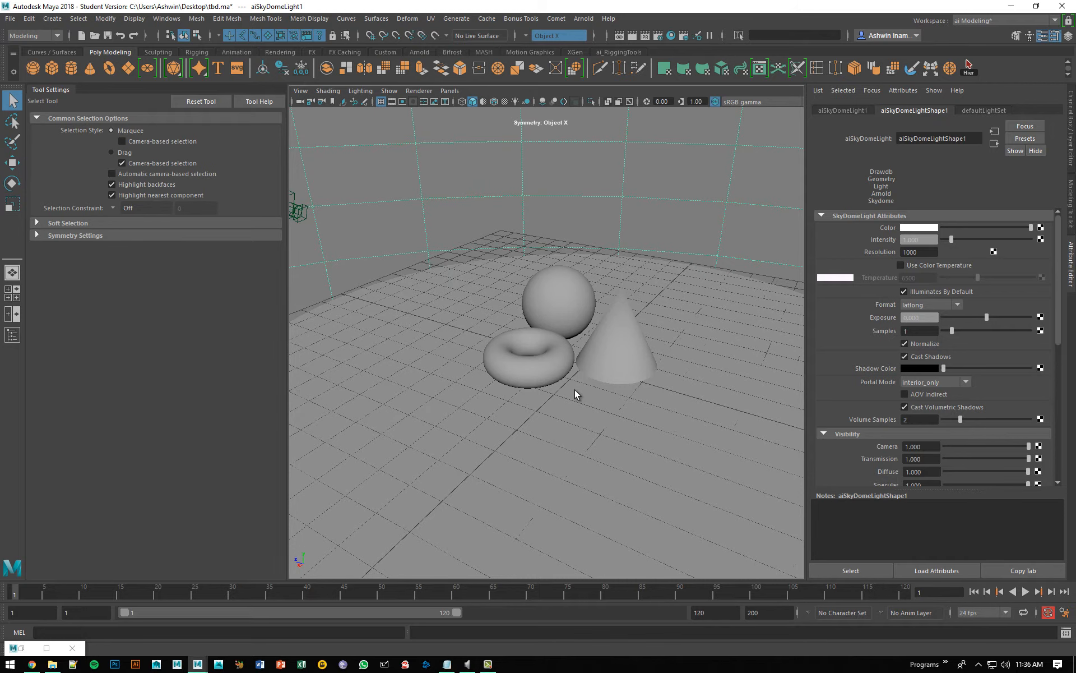
left_click_drag(648, 372, 607, 368, "alt")
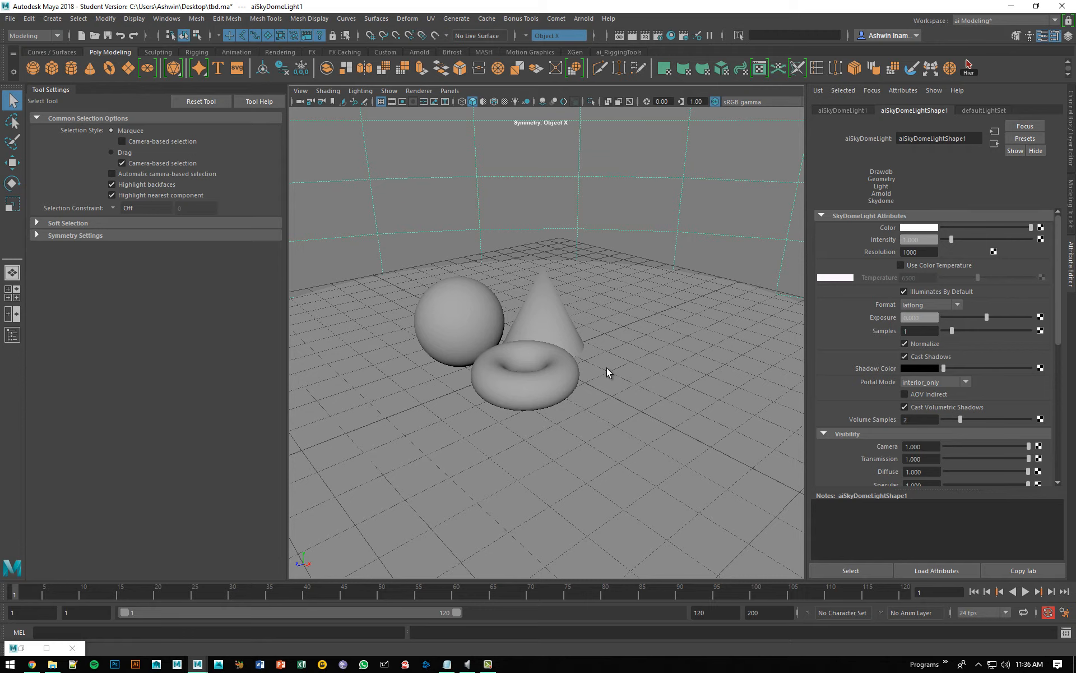
left_click(445, 312)
left_click(503, 390, "shift")
left_click(562, 317, "shift")
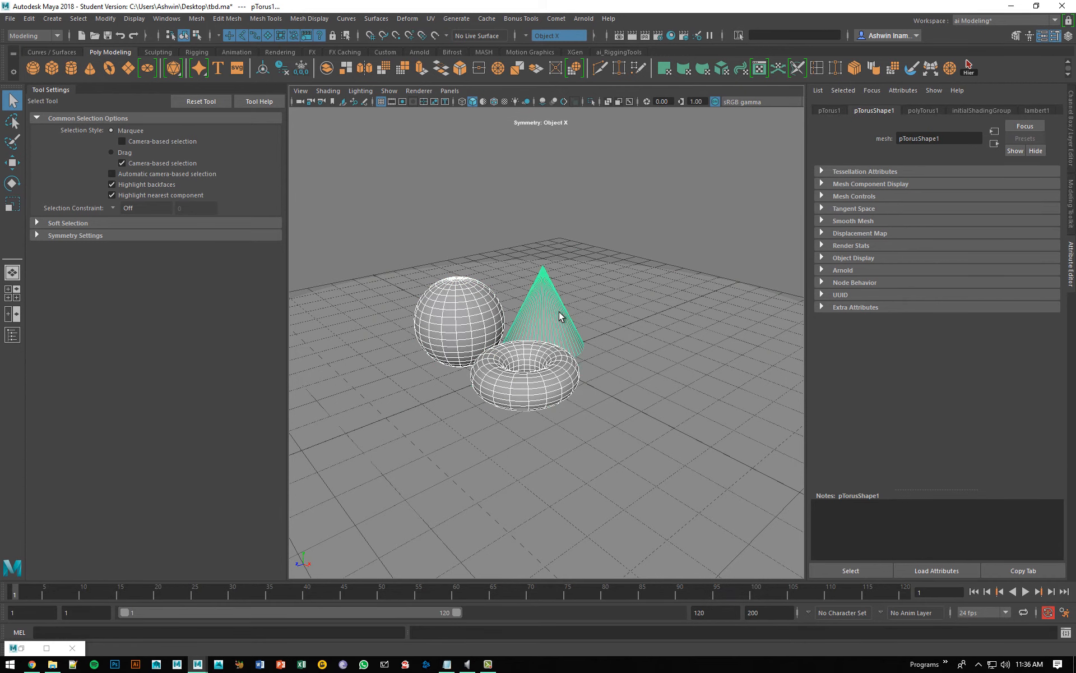
left_click(623, 429, "shift")
right_click(477, 296)
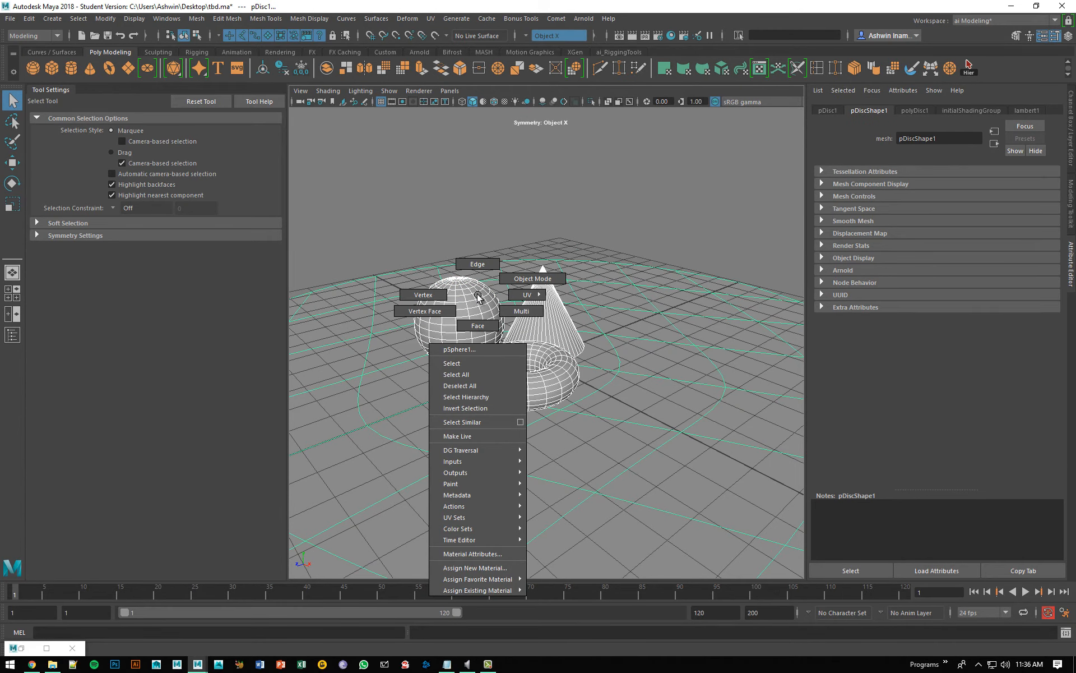
Step: Switch the persp view to smooth-shaded display and select the sphere
key("5")
left_click_drag(576, 339, 478, 339, "alt")
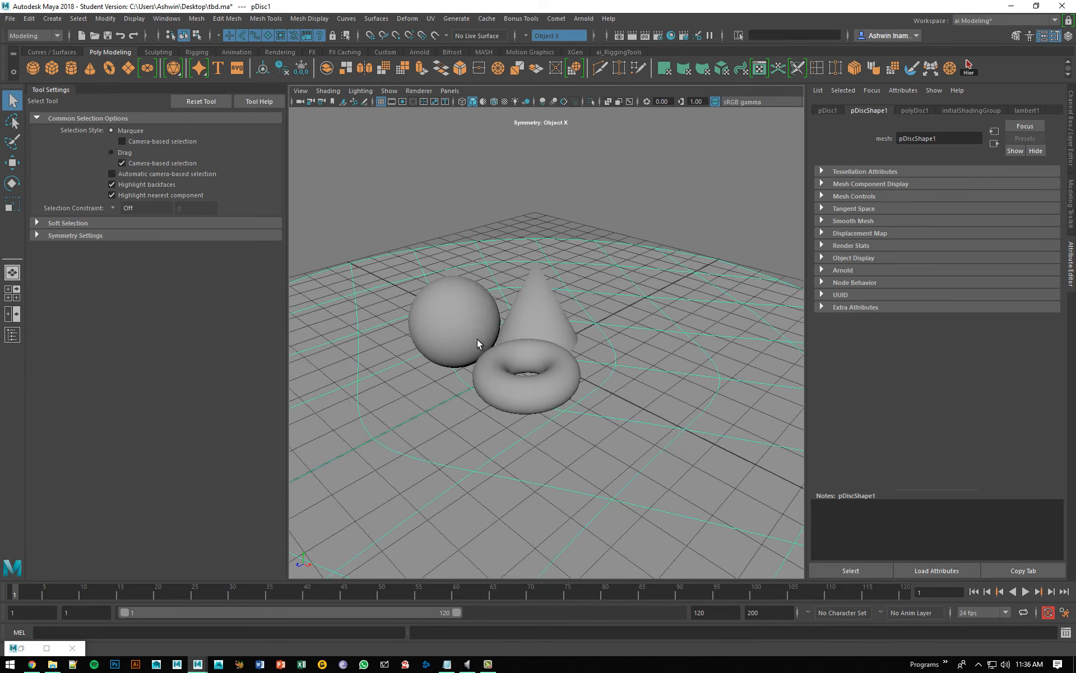
middle_click_drag(478, 340, 509, 330, "alt")
scroll(509, 330, "up", 3)
left_click(483, 307, "shift")
left_click_drag(484, 309, 496, 300, "alt")
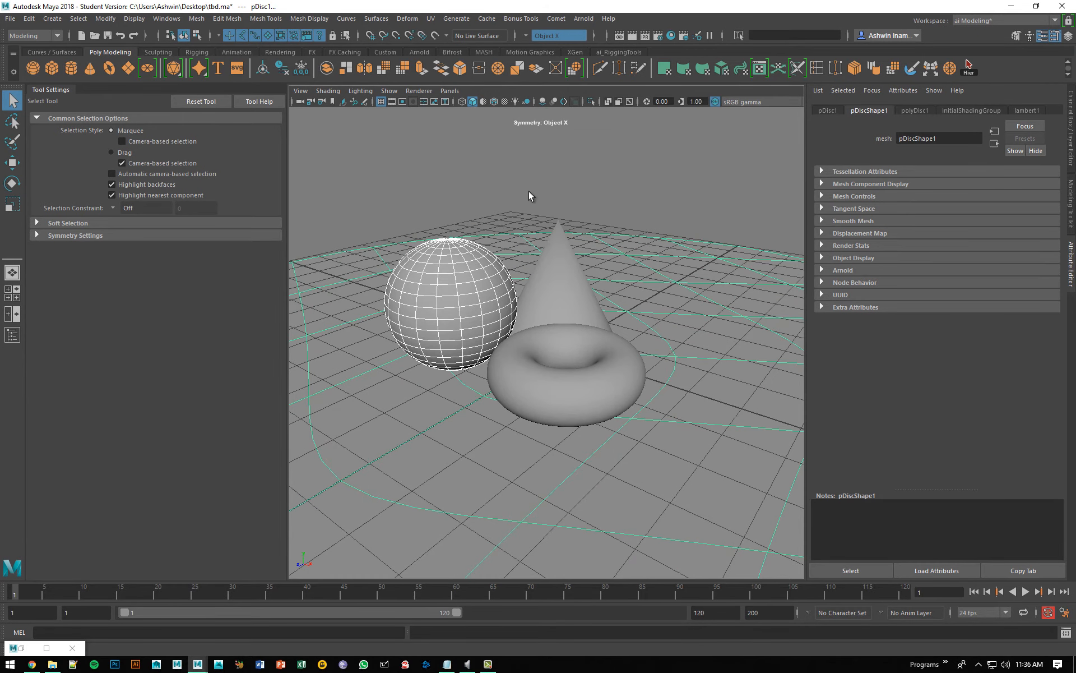
key("ctrl+z")
Step: Assign a new Arnold aiStandardSurface material to the selected sphere
right_click(467, 280)
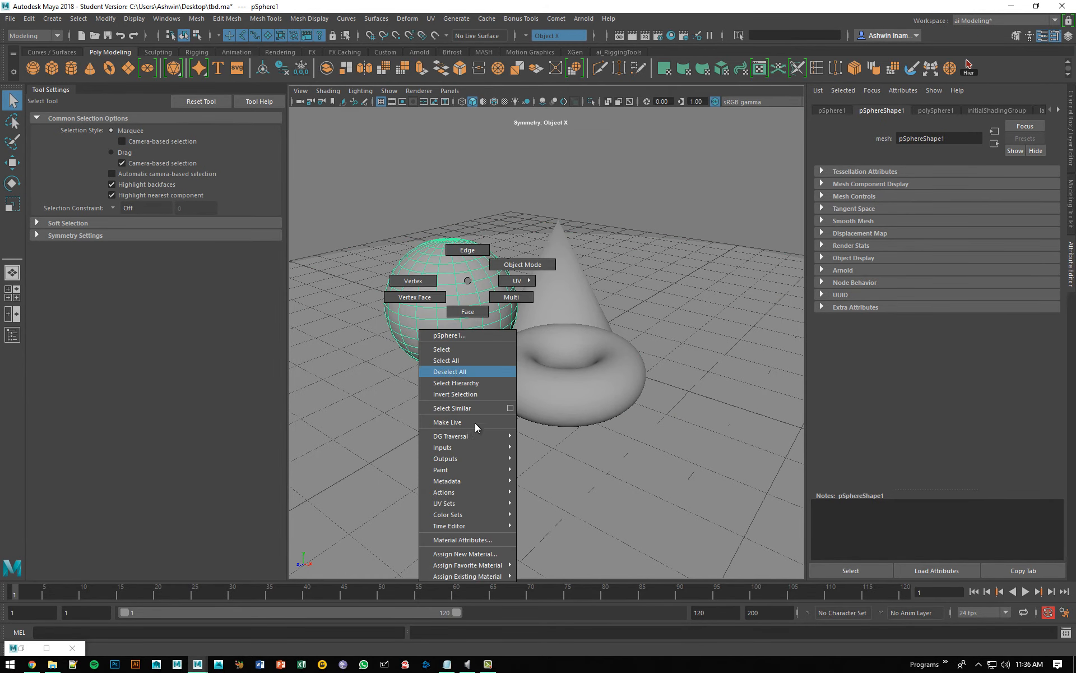
left_click(475, 555)
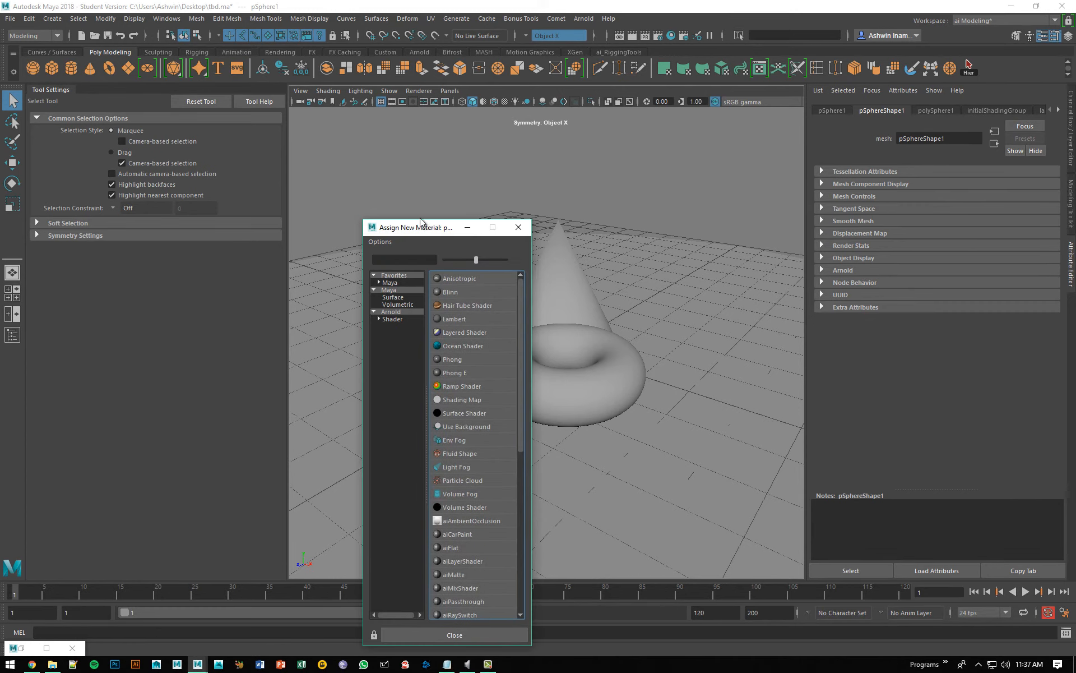
left_click_drag(419, 229, 384, 149)
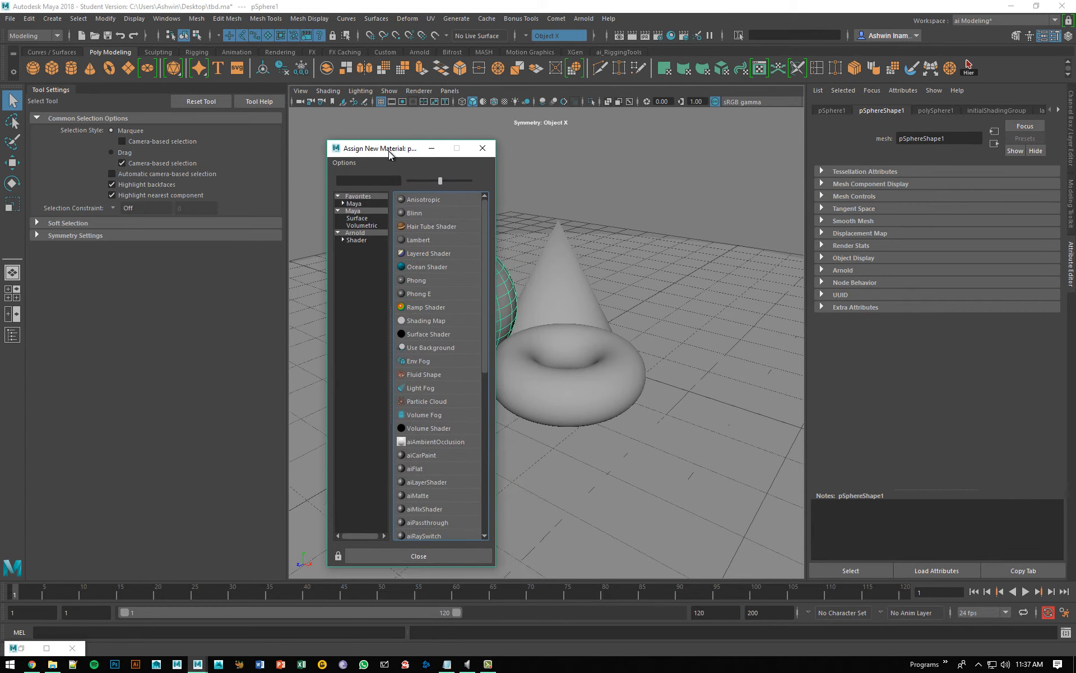
left_click(353, 232)
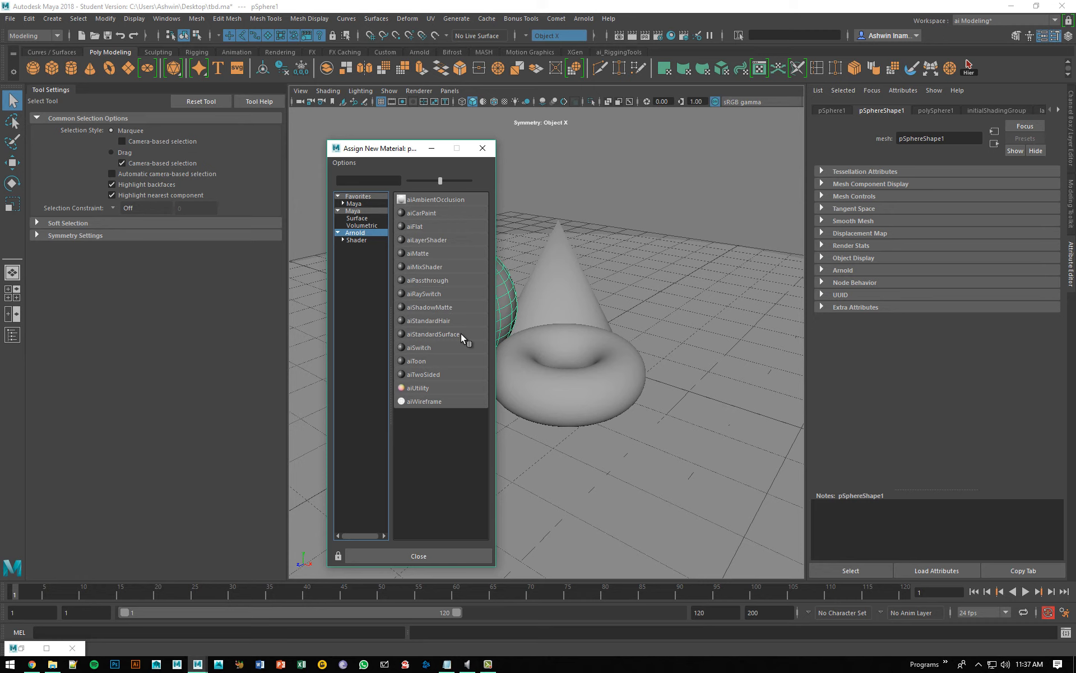
left_click(460, 333)
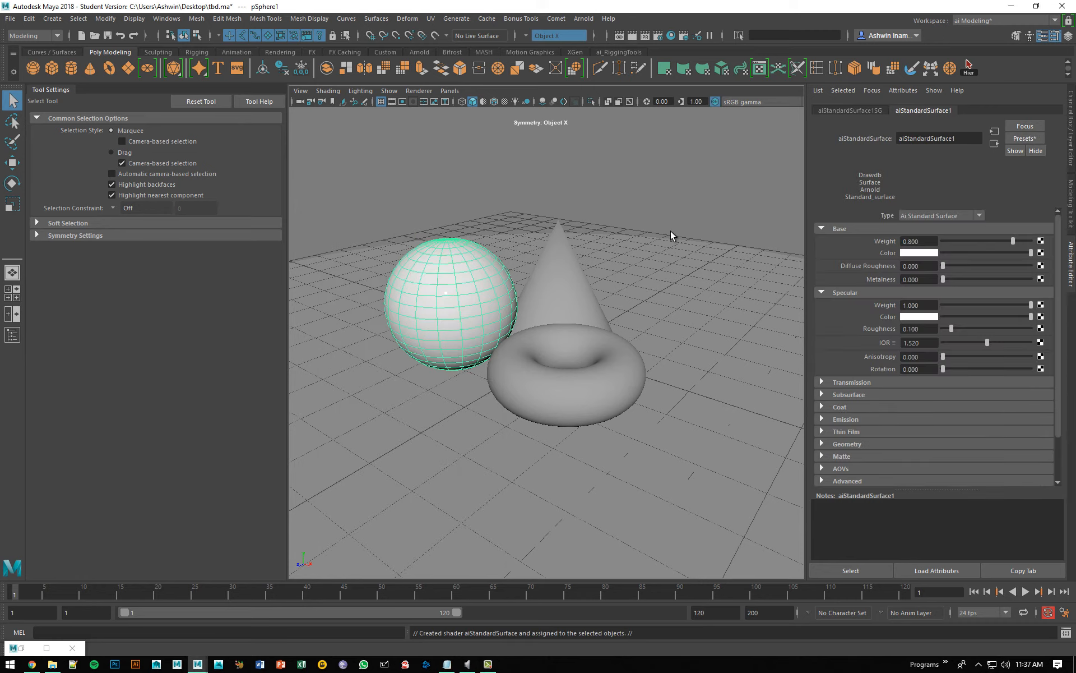
Step: Rename the sphere's new standard surface material to MAT_sphere
mouse_move(504, 274)
left_mouse_down("alt")
mouse_move(550, 264)
mouse_move(478, 274)
mouse_move(488, 281)
left_mouse_up("alt")
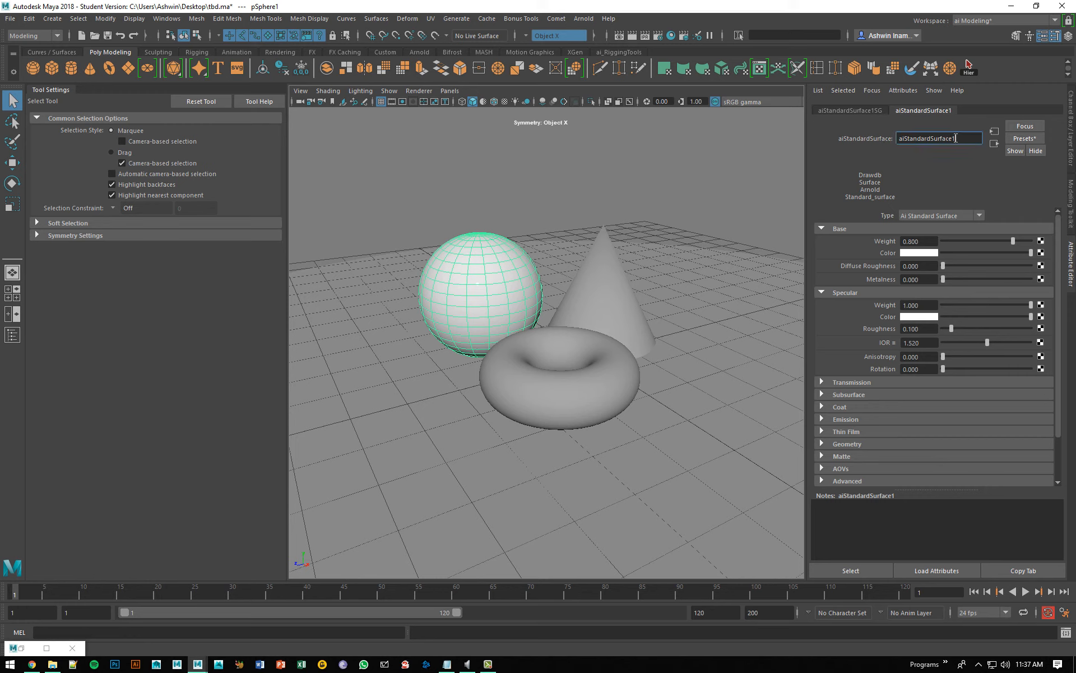
left_click_drag(954, 139, 829, 138)
type("MAT_sphere")
key("Return")
Step: Select the cone, restore the Arnold RenderView and re-render the scene through mainCamShape
left_click_drag(557, 254, 519, 265, "alt")
left_click_drag(694, 239, 555, 259, "alt")
left_click(629, 329)
left_click_drag(629, 326, 623, 327, "alt")
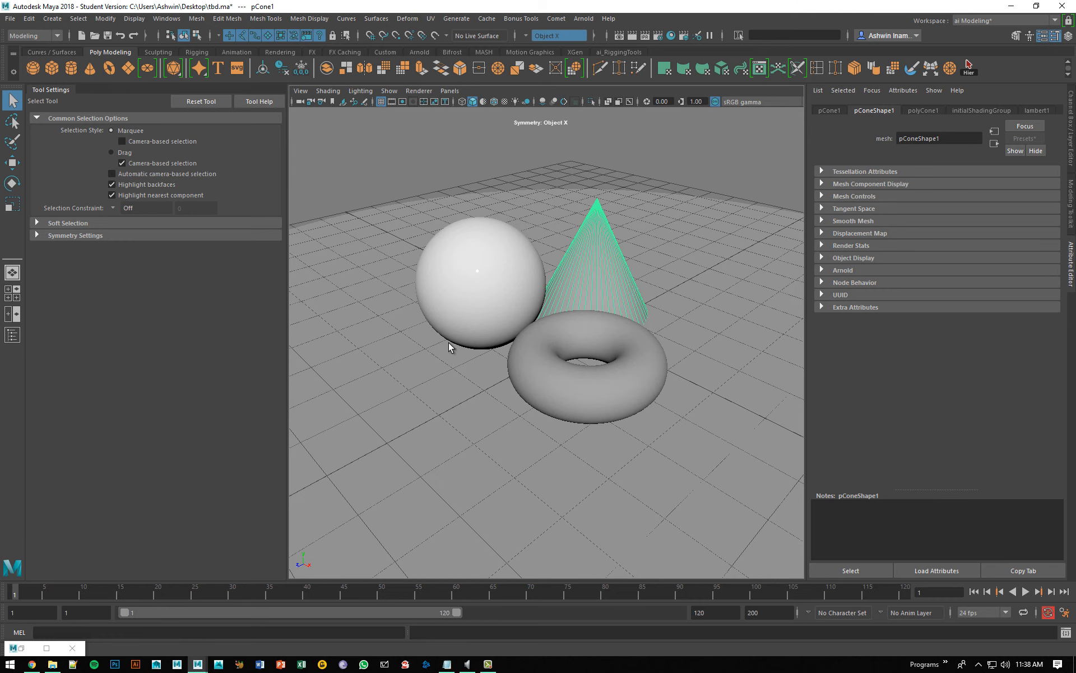
left_click(20, 647)
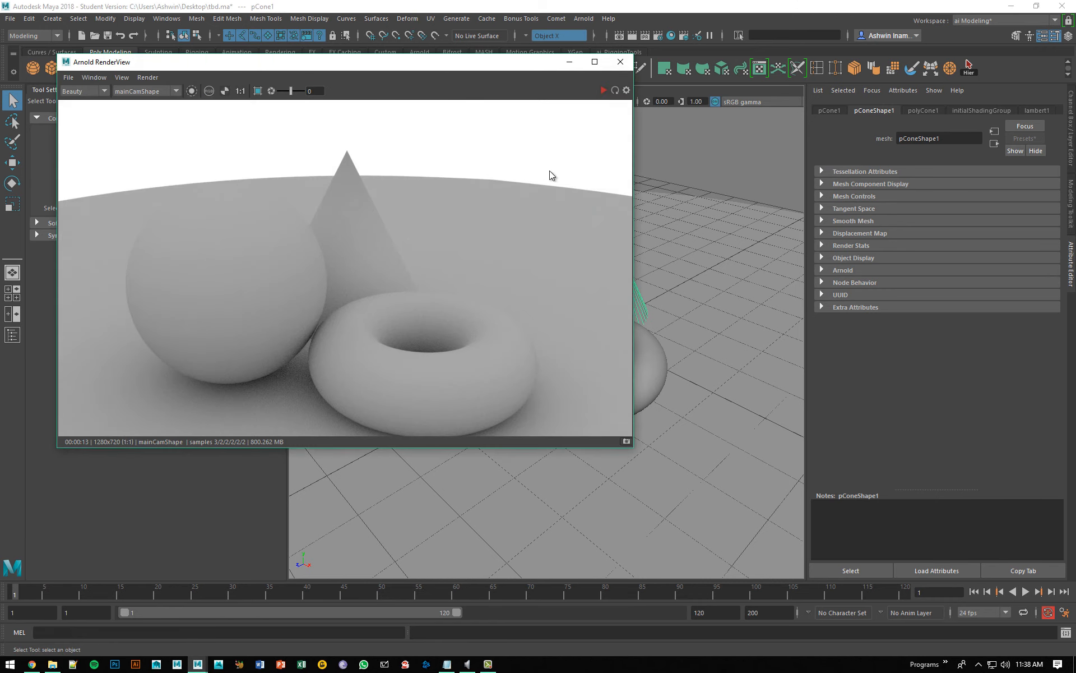
left_click(614, 92)
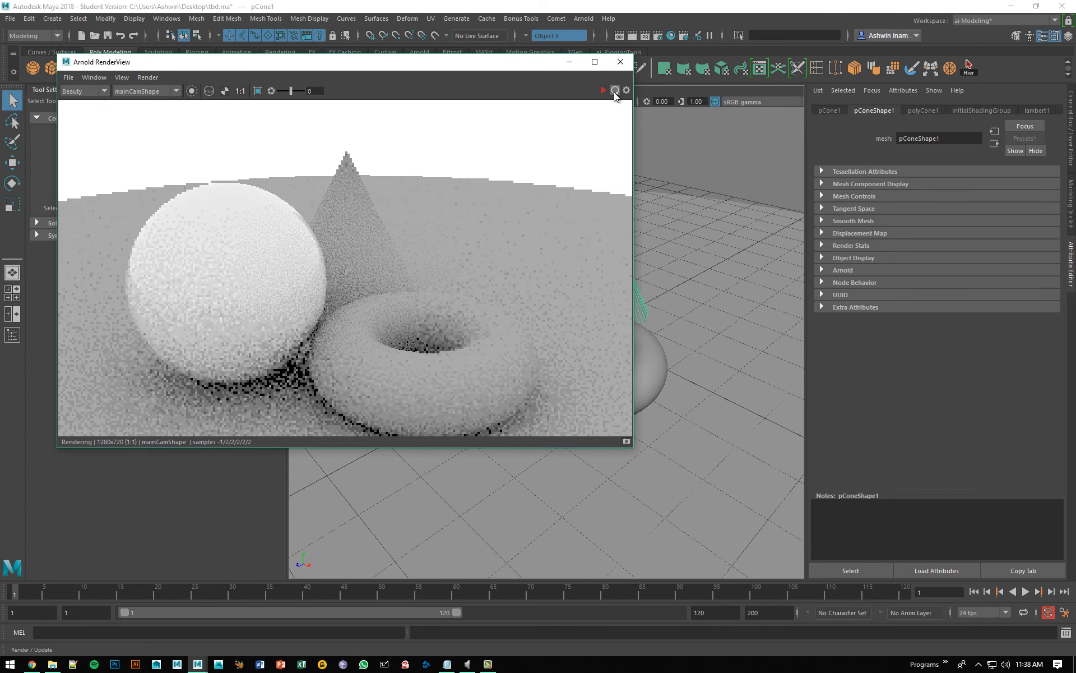